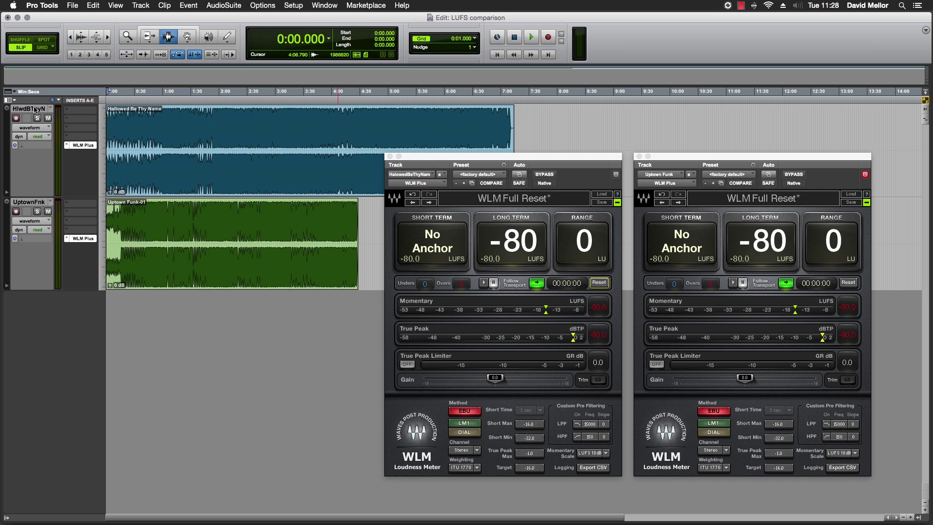
# Step: Play the session, soloing Hallowed Be Thy Name and Uptown Funk in turn while the WLM meters read -8 and -11 LUFS
pyautogui.click(37, 118)
pyautogui.press('space')
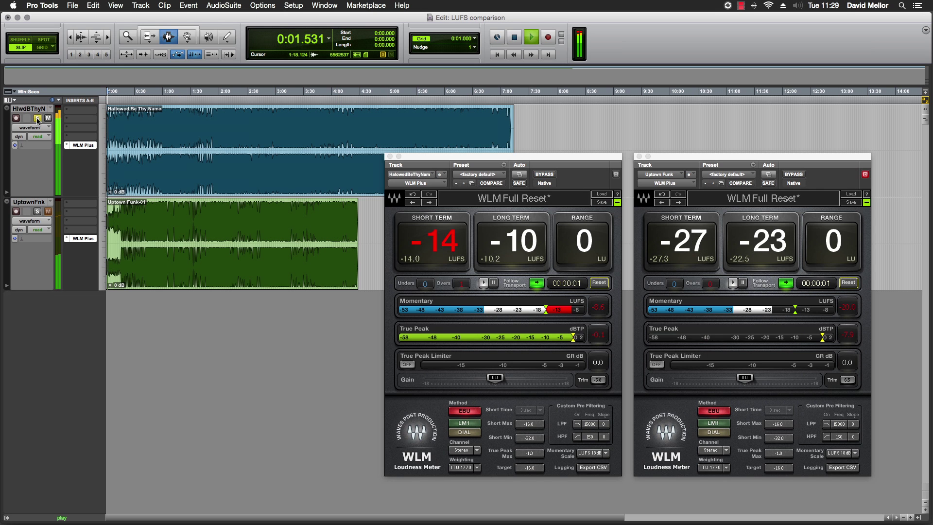
pyautogui.click(38, 212)
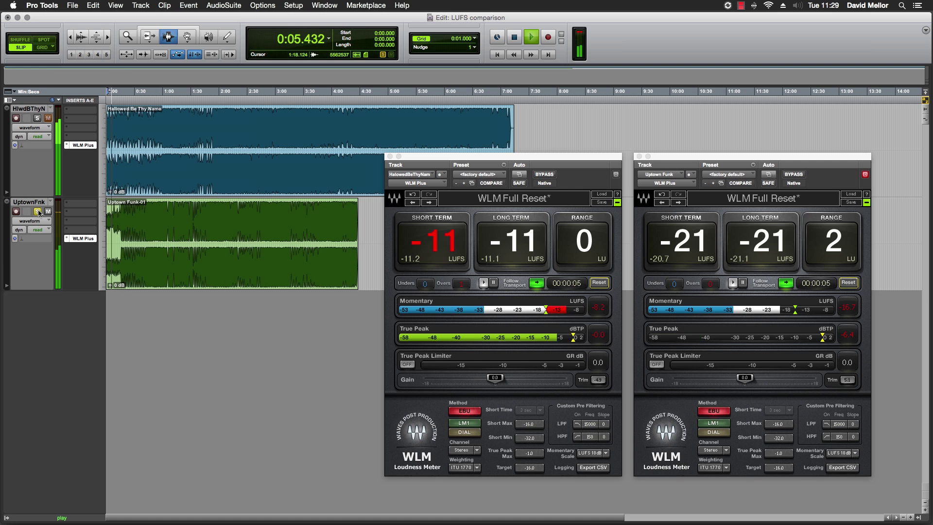
pyautogui.click(37, 118)
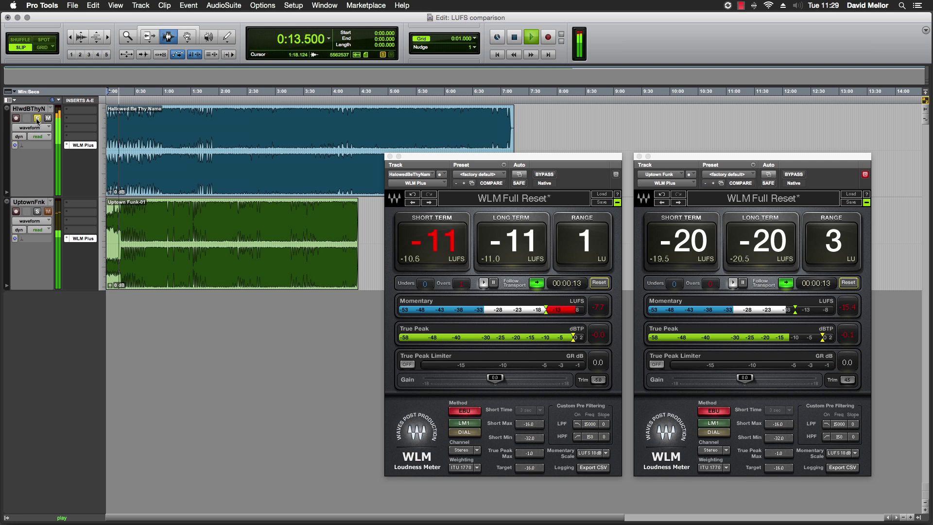
pyautogui.click(38, 212)
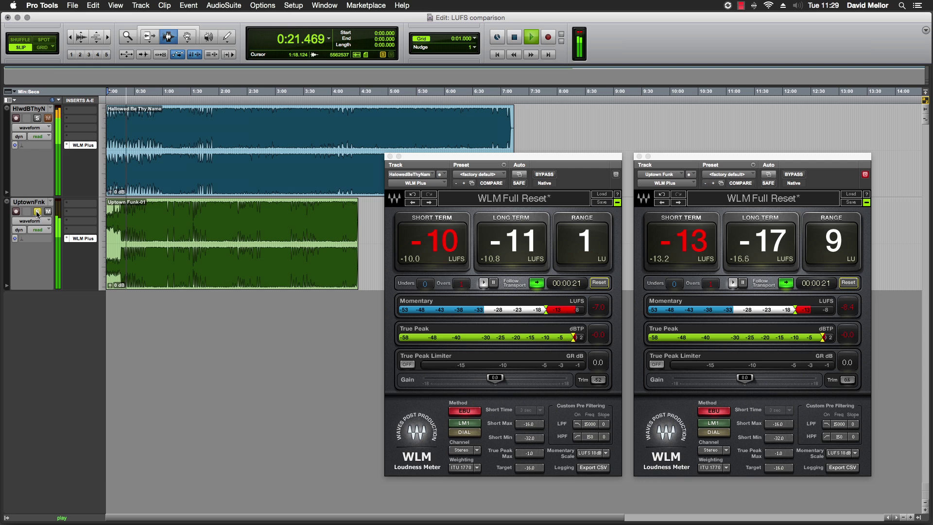
pyautogui.click(38, 119)
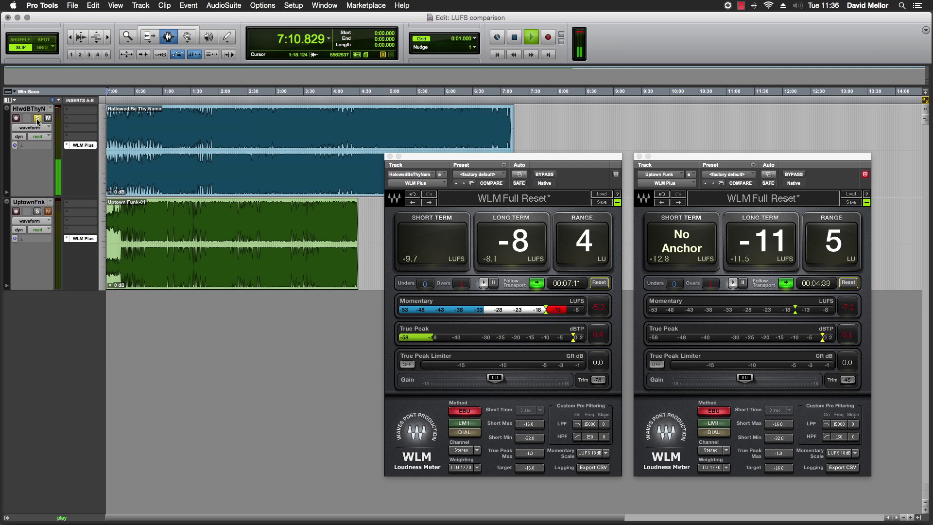
# Step: Stop playback so the meters hold -8 and -11 LUFS long term with 4 and 5 LU ranges
pyautogui.press('space')
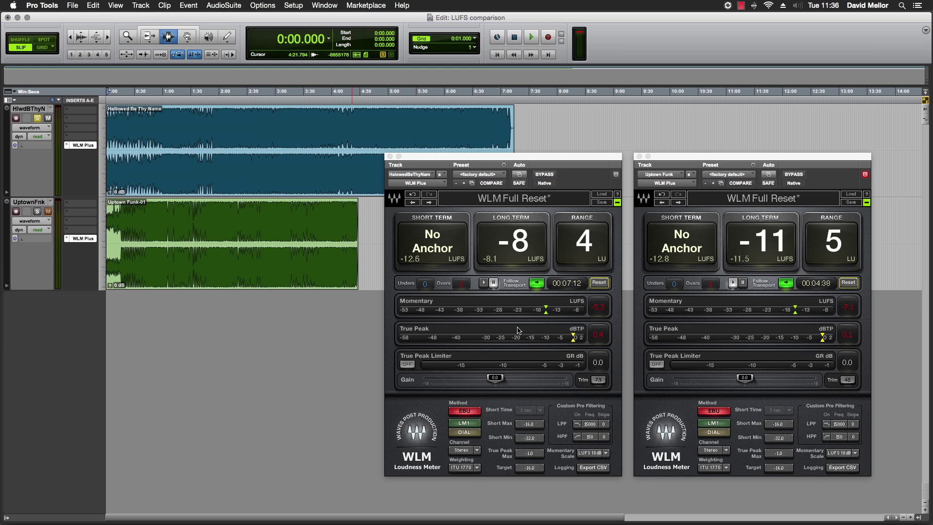
# Step: Trim Hallowed Be Thy Name's gain by -7.9 dB, enable its True Peak Limiter, and reset its meter
pyautogui.click(602, 383)
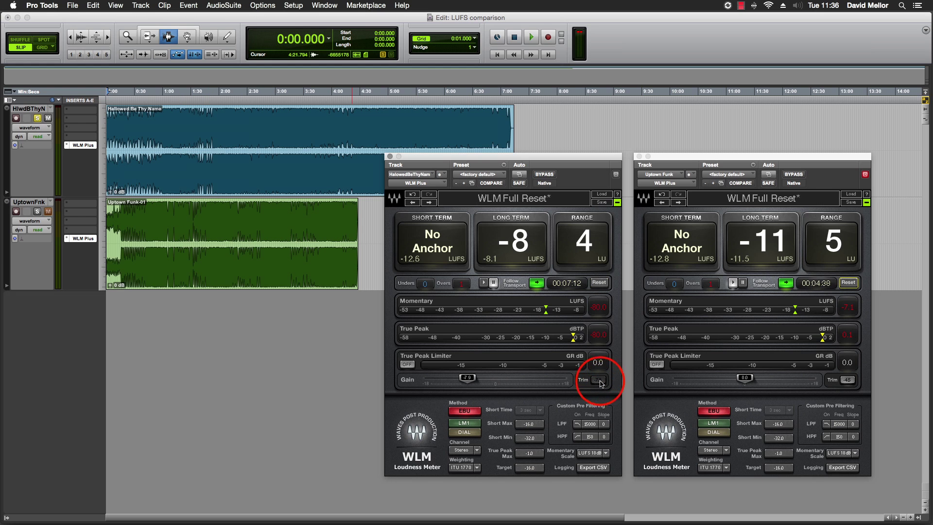
pyautogui.click(409, 364)
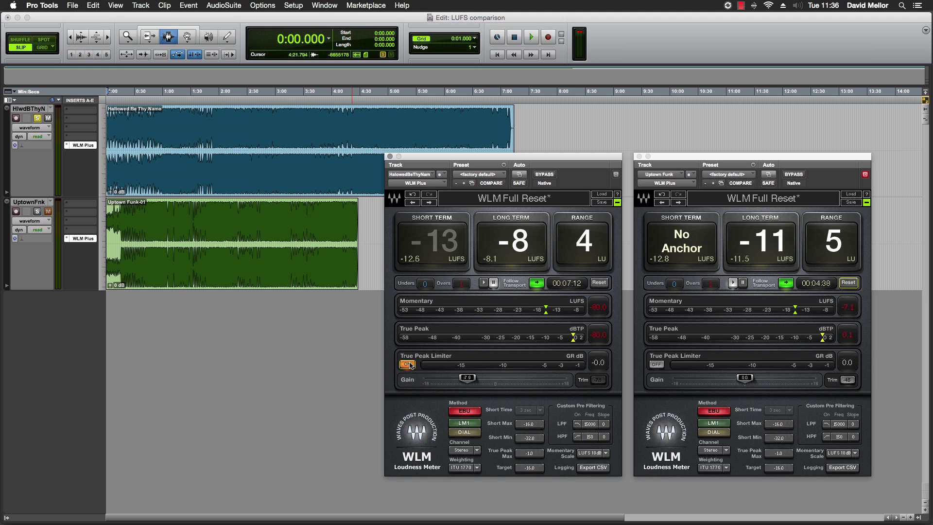
pyautogui.click(599, 283)
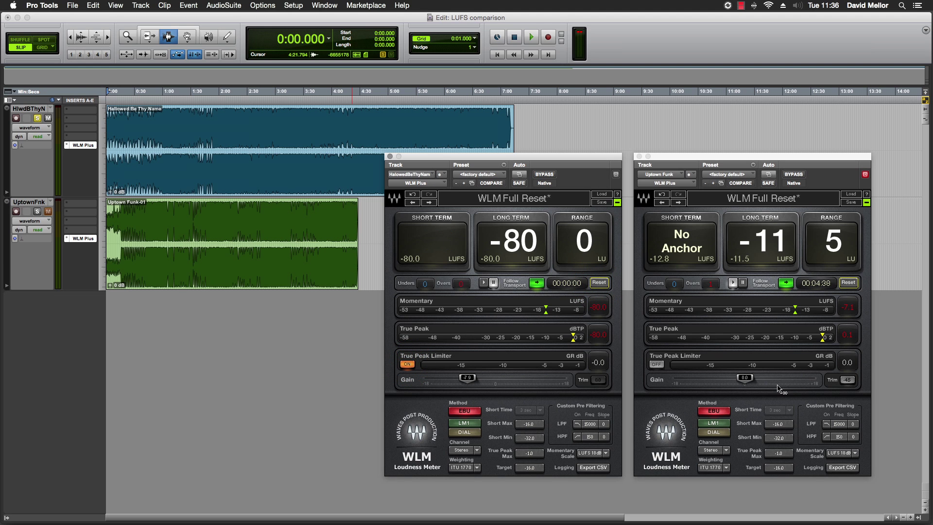
# Step: Trim Uptown Funk's gain by -4.5 dB, enable its True Peak Limiter, and reset its meter
pyautogui.click(847, 381)
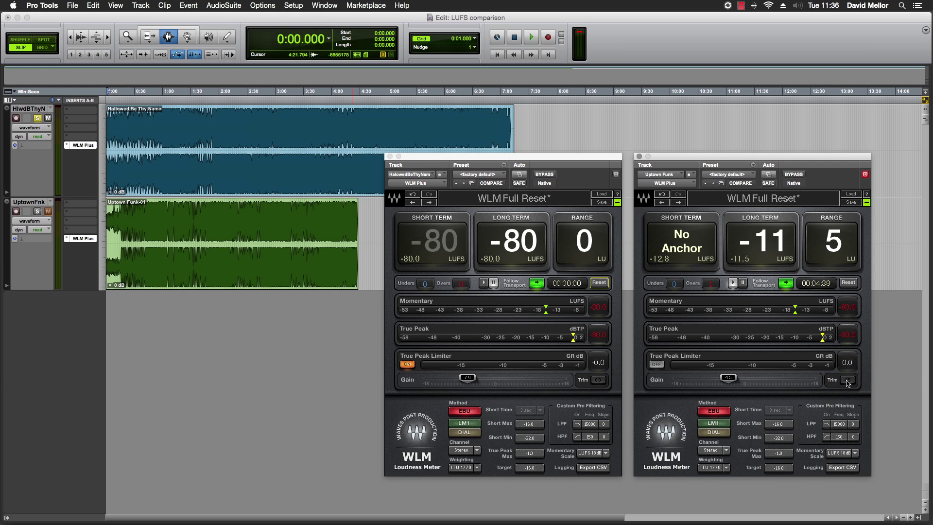
pyautogui.click(656, 364)
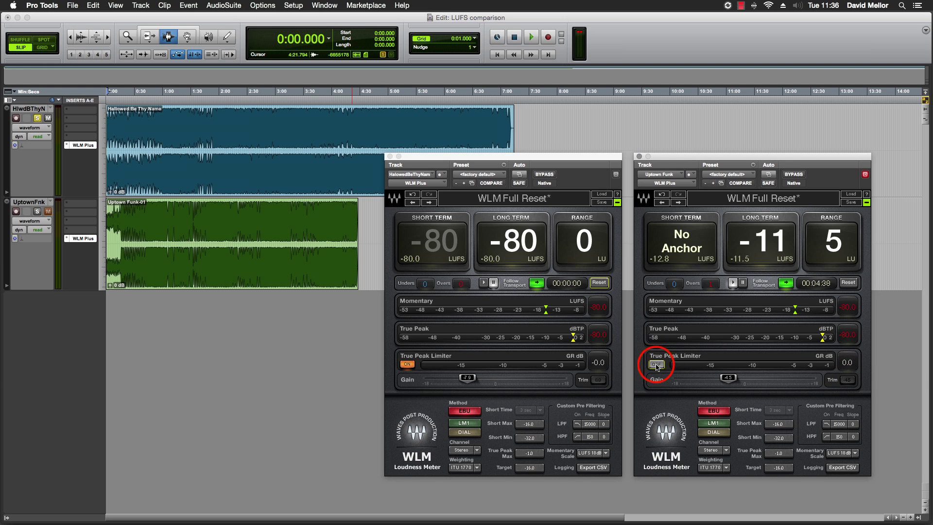
pyautogui.click(847, 283)
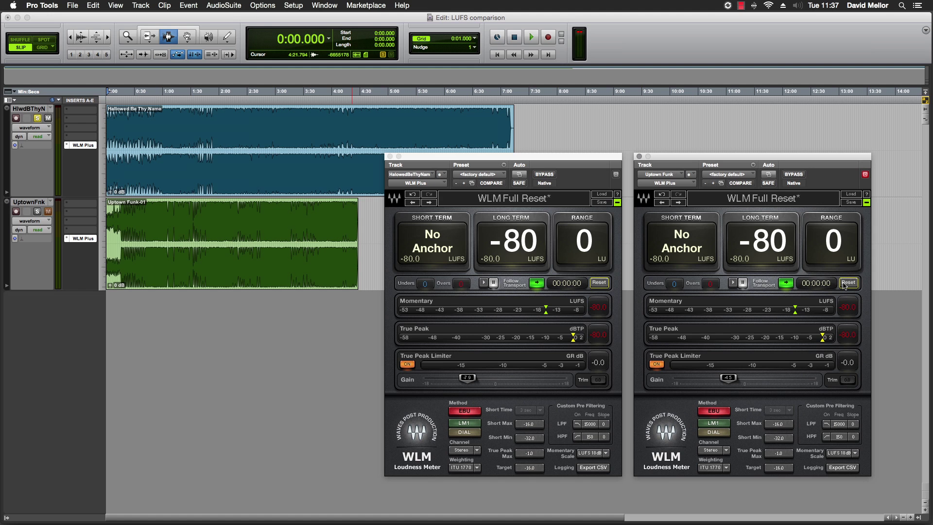
# Step: Replay the gain-trimmed songs, soloing each in turn, until both meters read -16 LUFS long term
pyautogui.press('space')
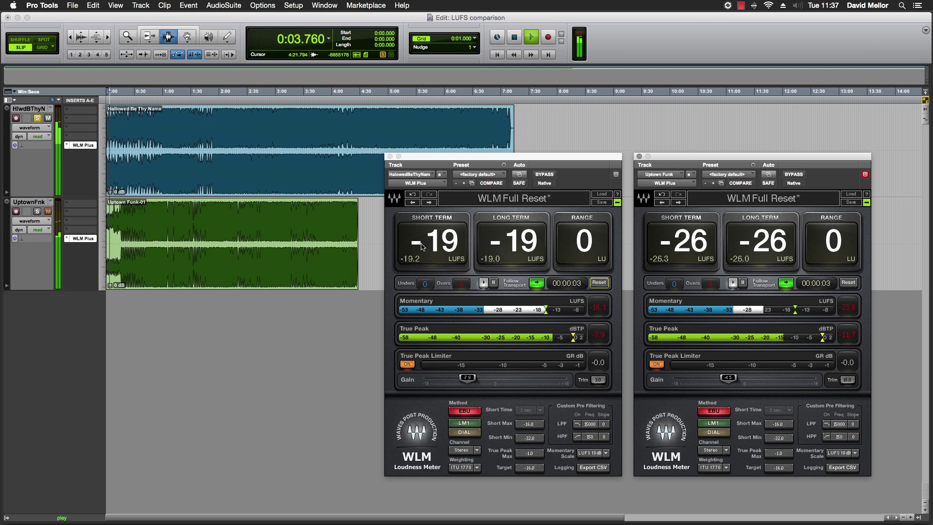
pyautogui.click(38, 211)
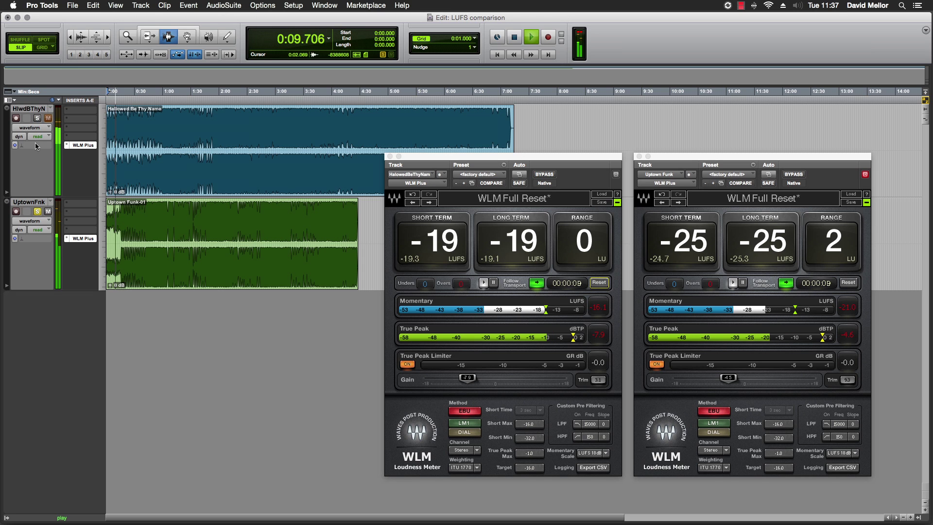
pyautogui.click(38, 119)
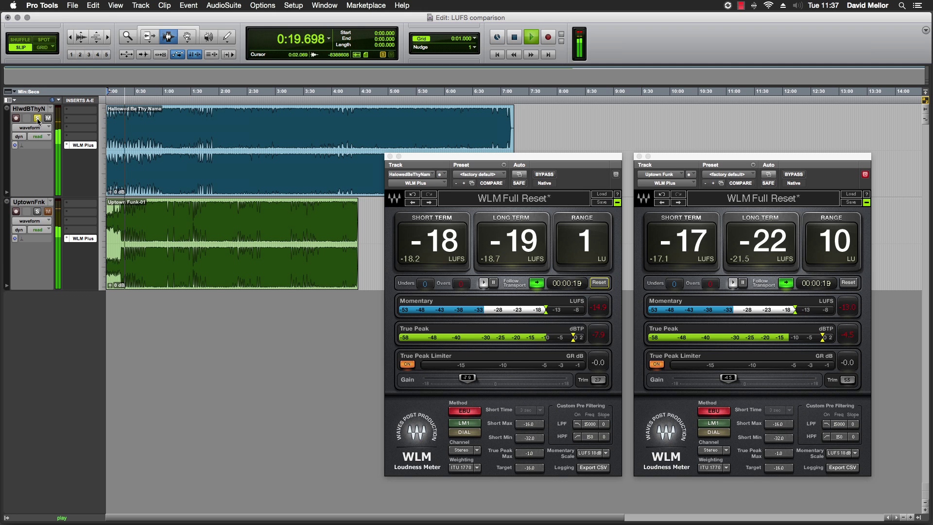
pyautogui.click(38, 212)
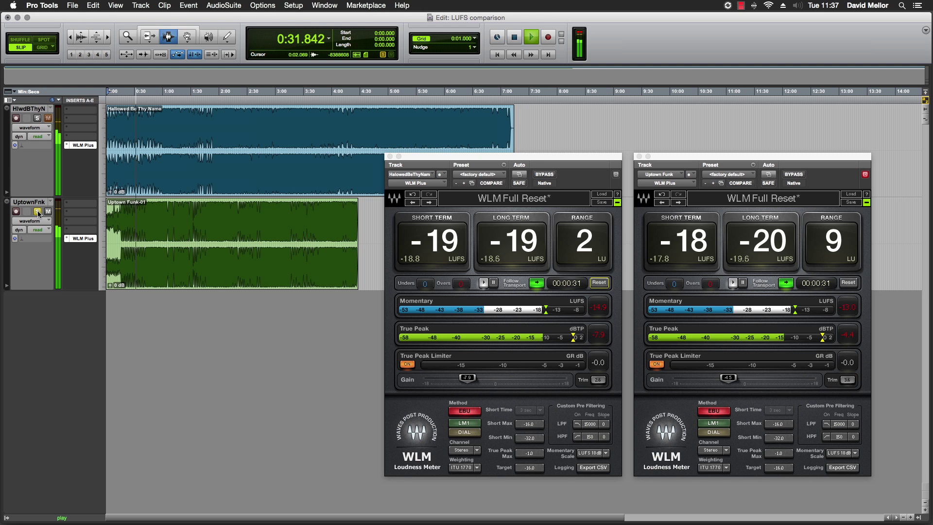
pyautogui.click(37, 123)
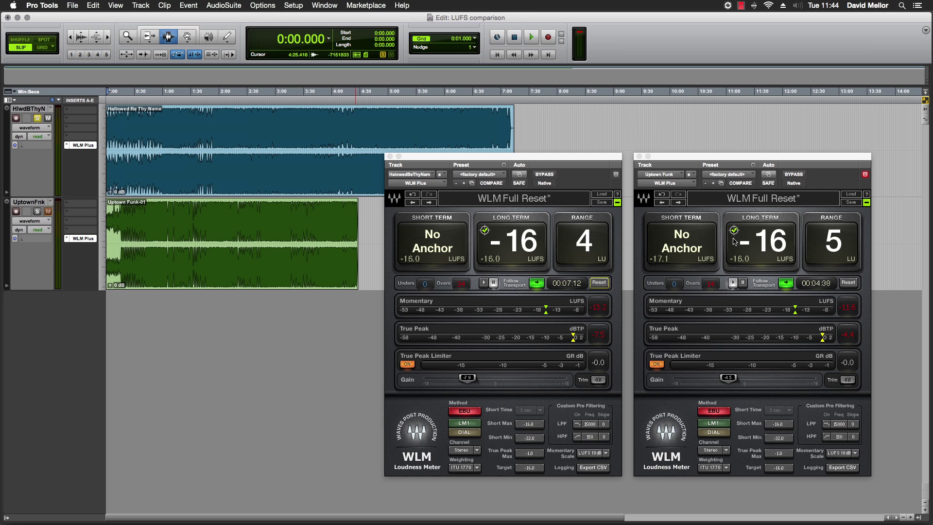
# Step: Close both WLM meter windows and A/B the level-matched songs from about 2:00
pyautogui.click(639, 156)
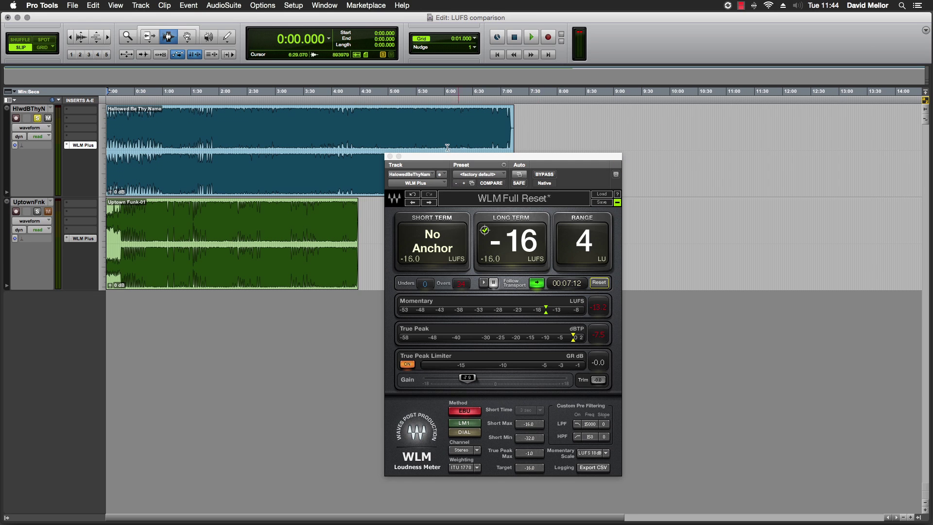
pyautogui.click(390, 156)
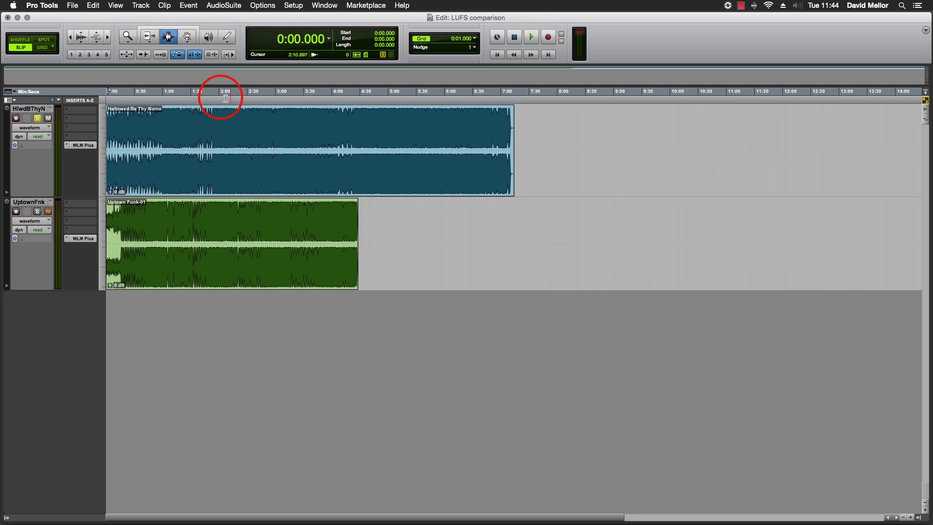
pyautogui.click(221, 97)
pyautogui.press('space')
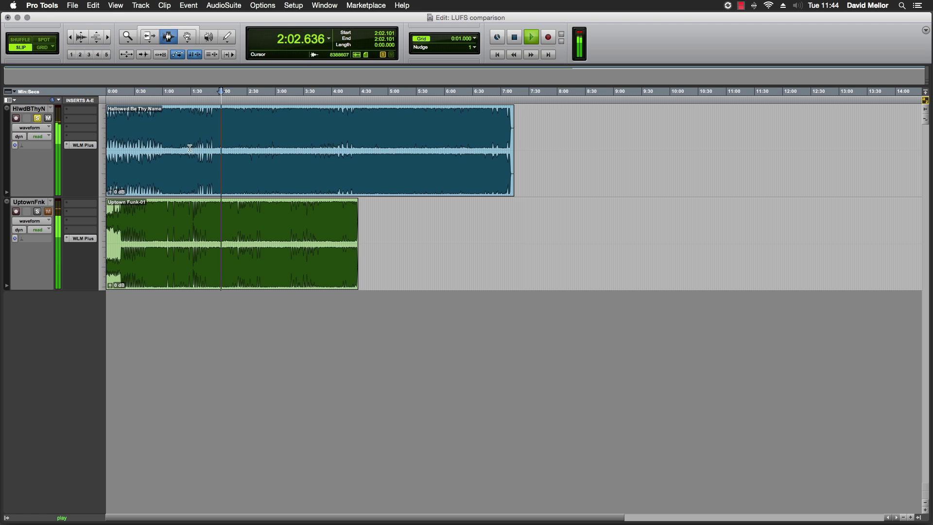
pyautogui.click(38, 212)
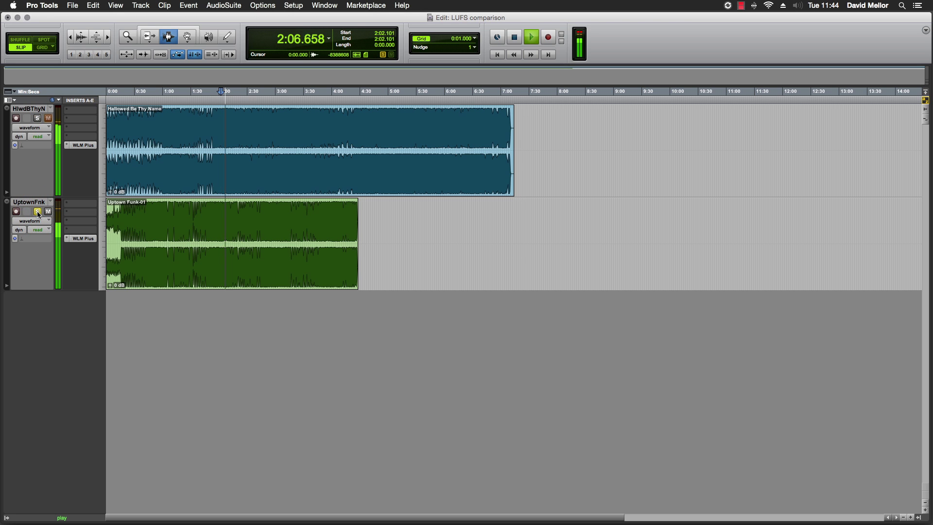
pyautogui.click(38, 118)
pyautogui.click(38, 212)
# Step: A/B the two songs again from 3:02, leaving playback stopped at 3:02.118
pyautogui.click(277, 99)
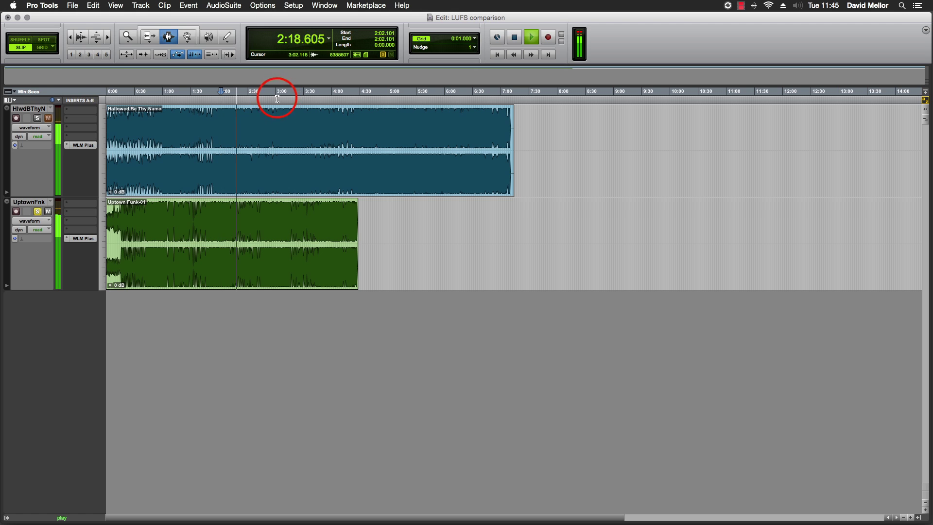
pyautogui.press('space')
pyautogui.click(38, 118)
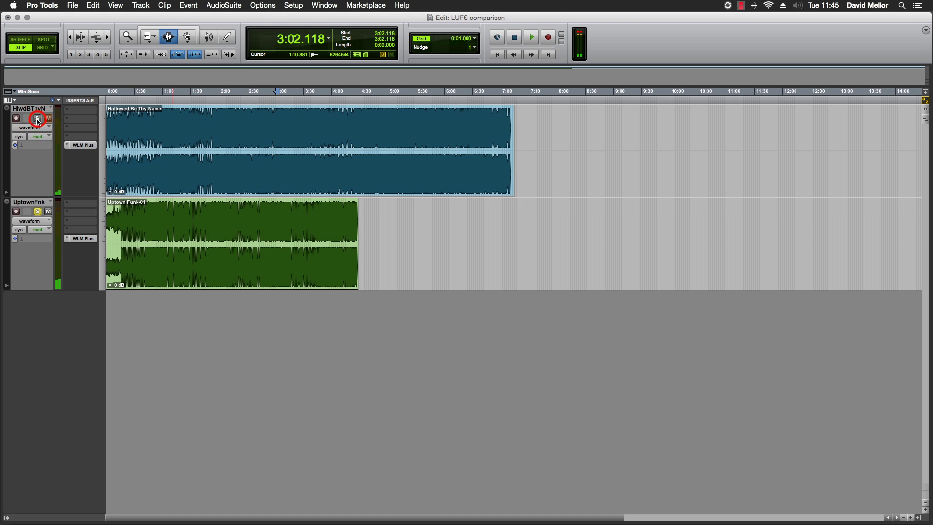
pyautogui.press('space')
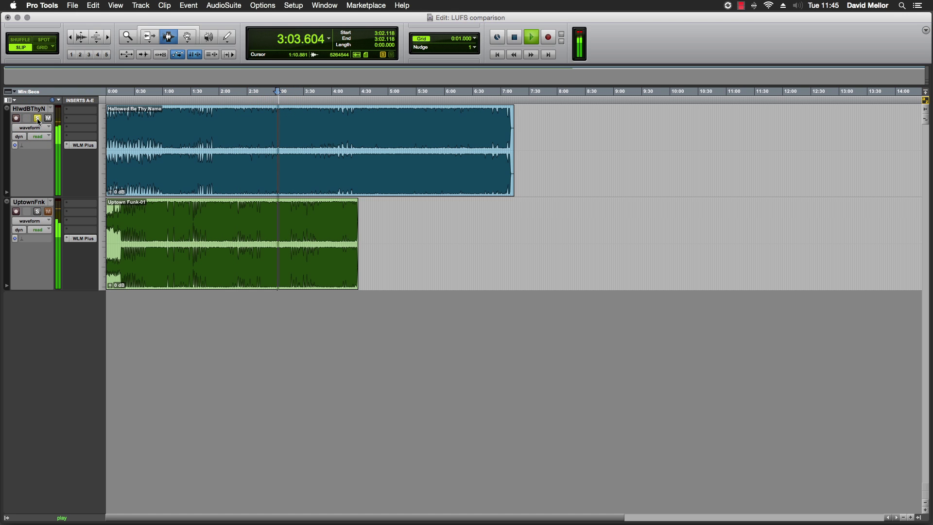
pyautogui.click(37, 212)
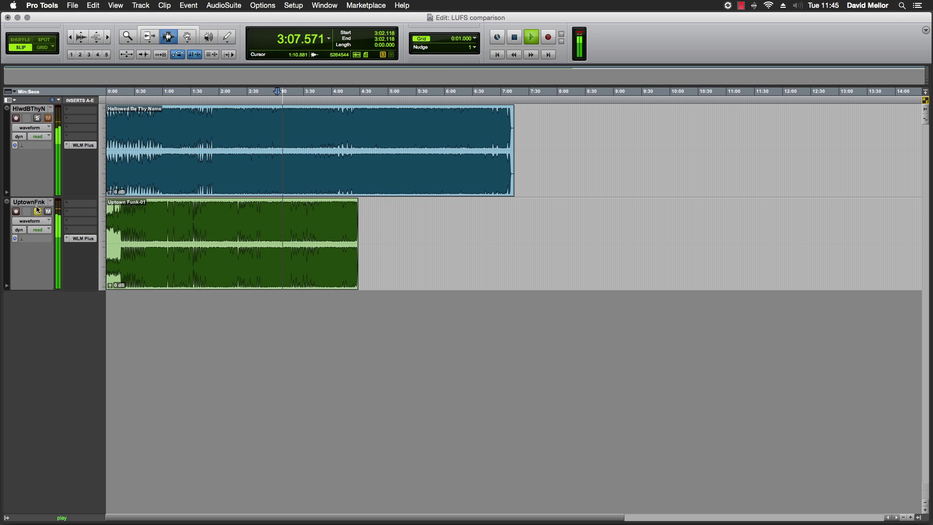
pyautogui.click(37, 118)
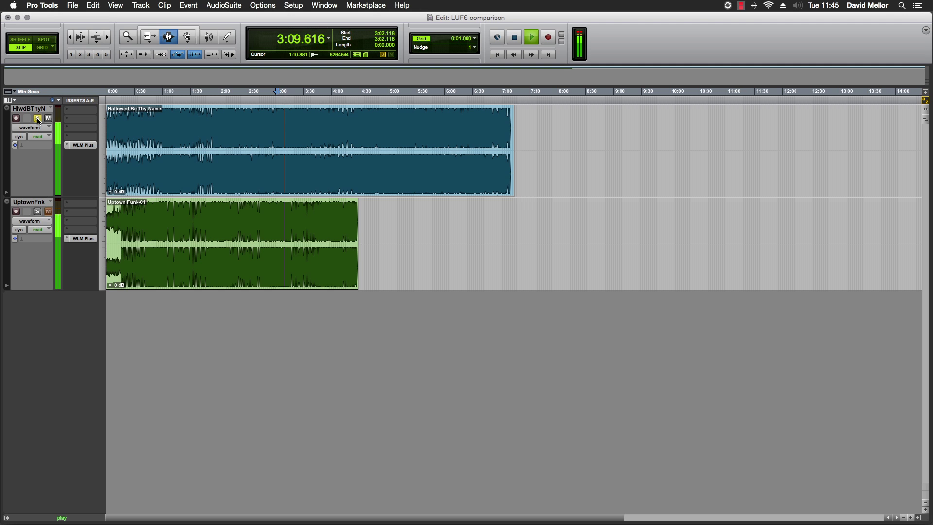
pyautogui.click(39, 211)
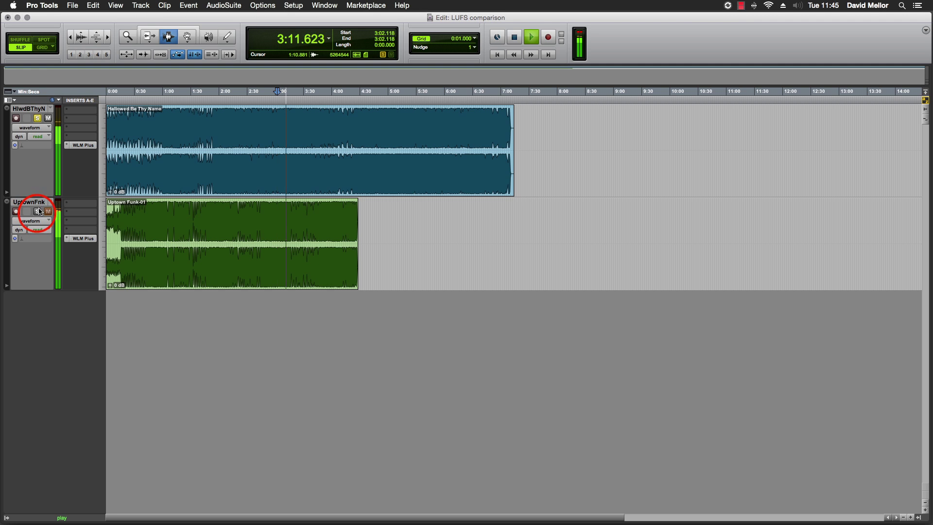
pyautogui.click(39, 212)
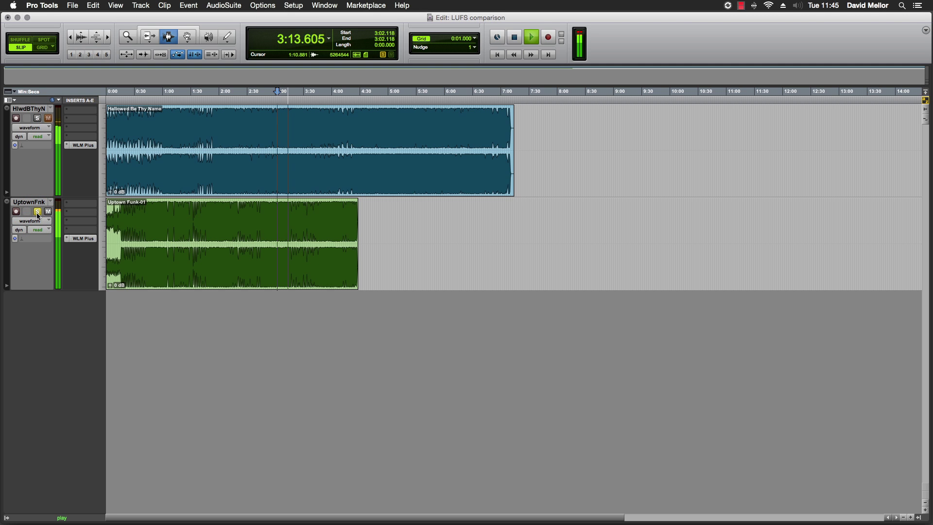
pyautogui.press('space')
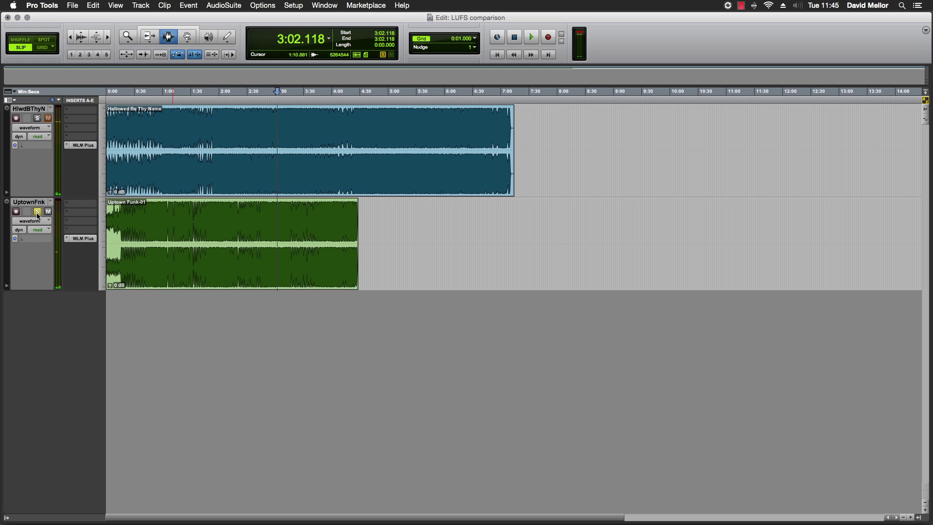